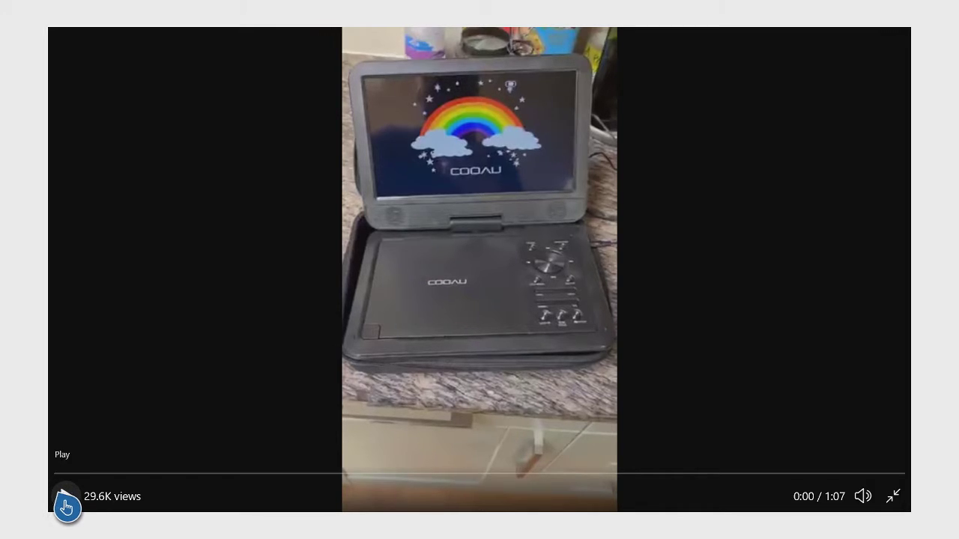
Play the COOAU DVD player video and pause it at 1:00 of 1:07.
left_click(67, 496)
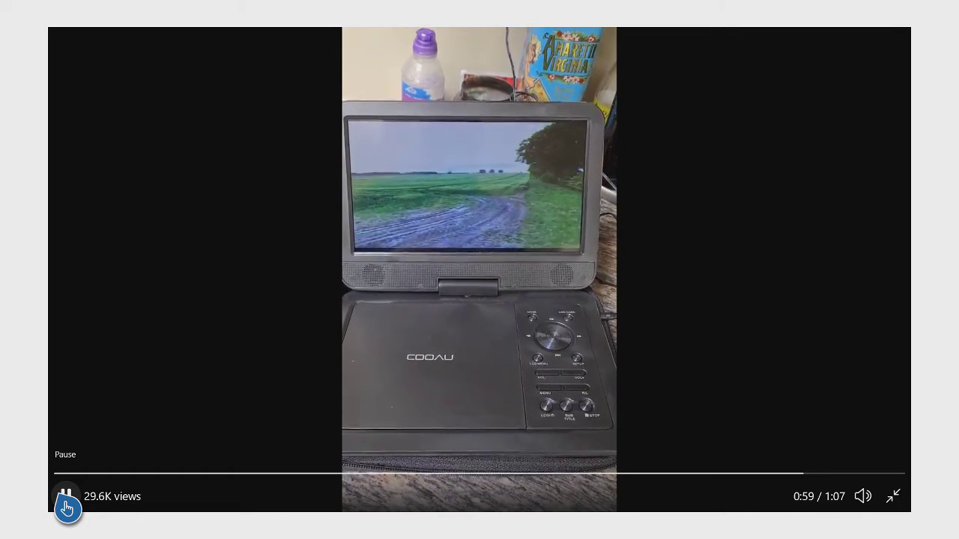
left_click(66, 496)
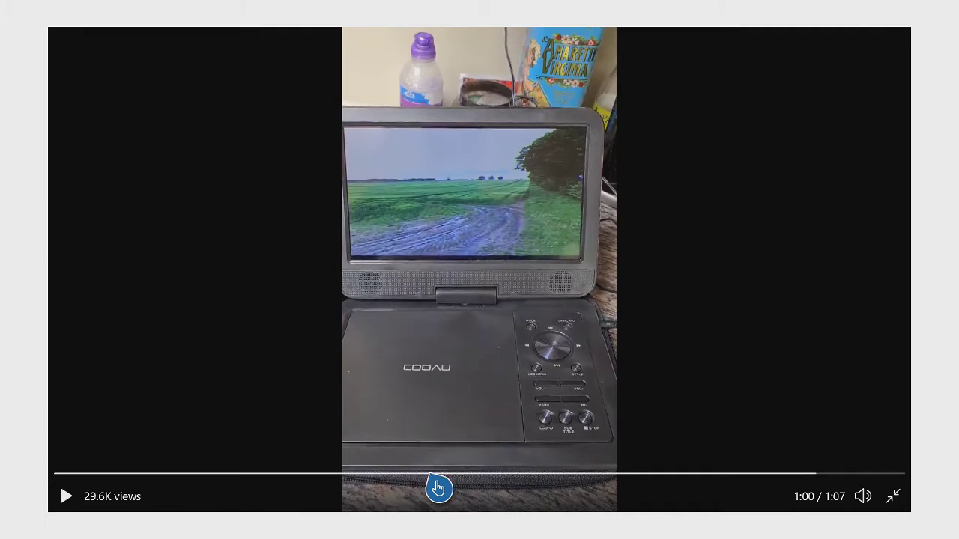
mouse_move(592, 474)
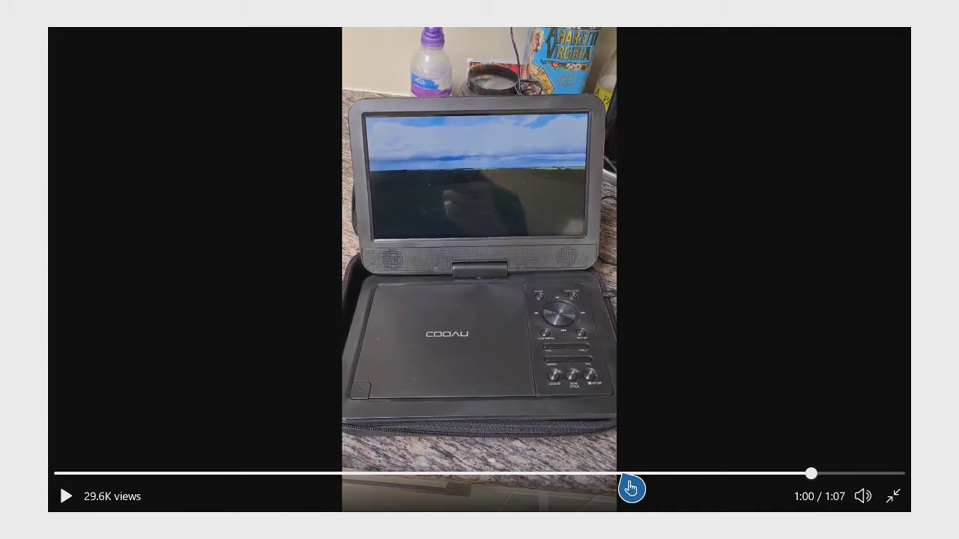
Scrub the DVD player video back to 0:33, showing the glowing geometric circle.
left_click(608, 475)
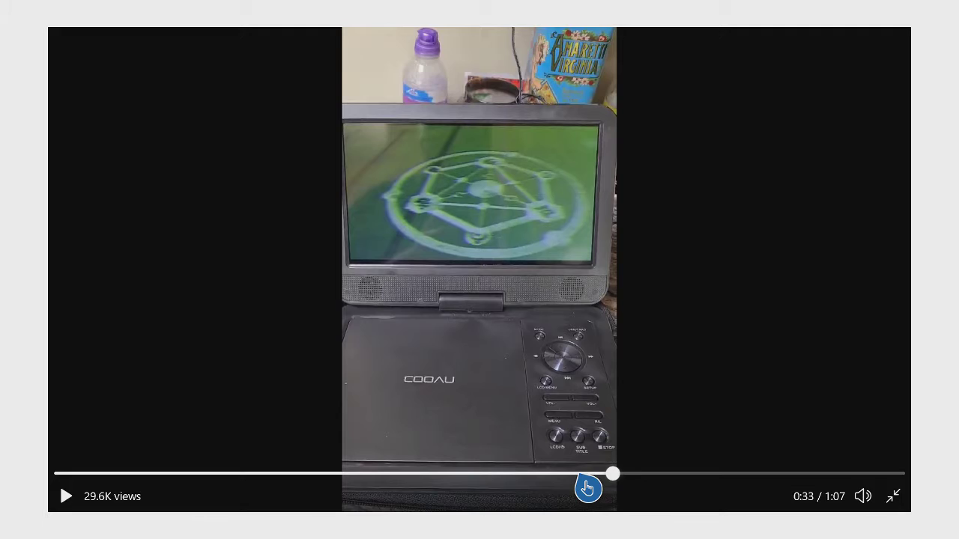
Move the video to 0:43 on the seek bar, on the crop-circle shot.
left_click(587, 488)
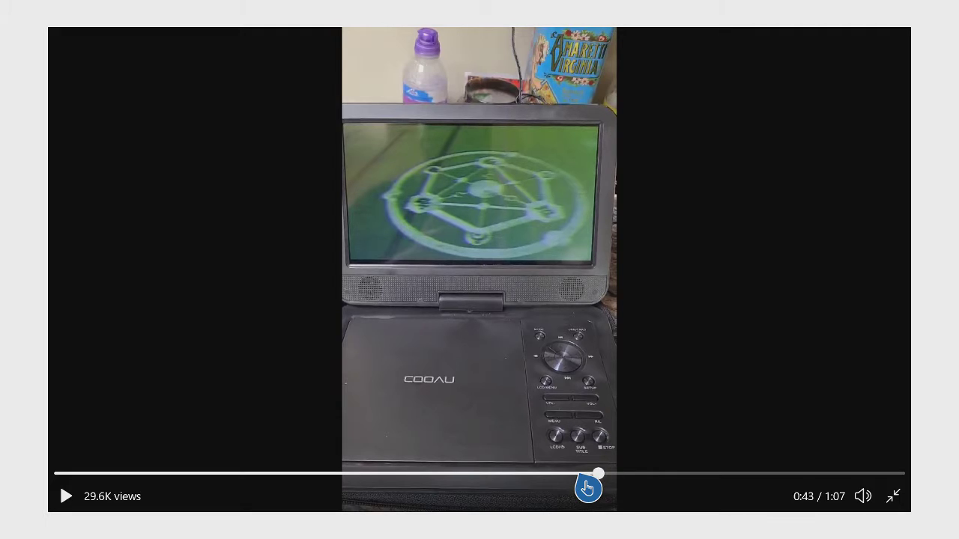